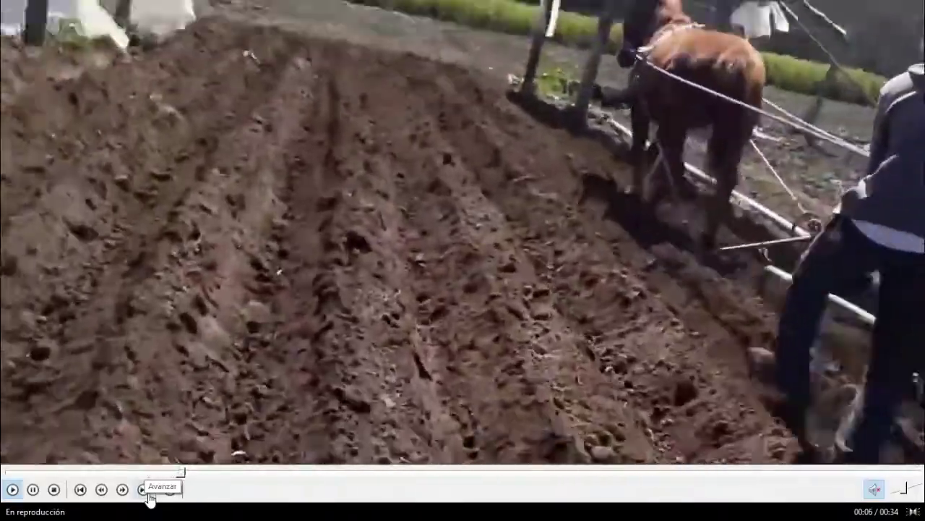
Step: Advance the Windows Media Player playlist to the next shaky ploughing video
{"action": "left_click", "coordinate": [145, 495]}
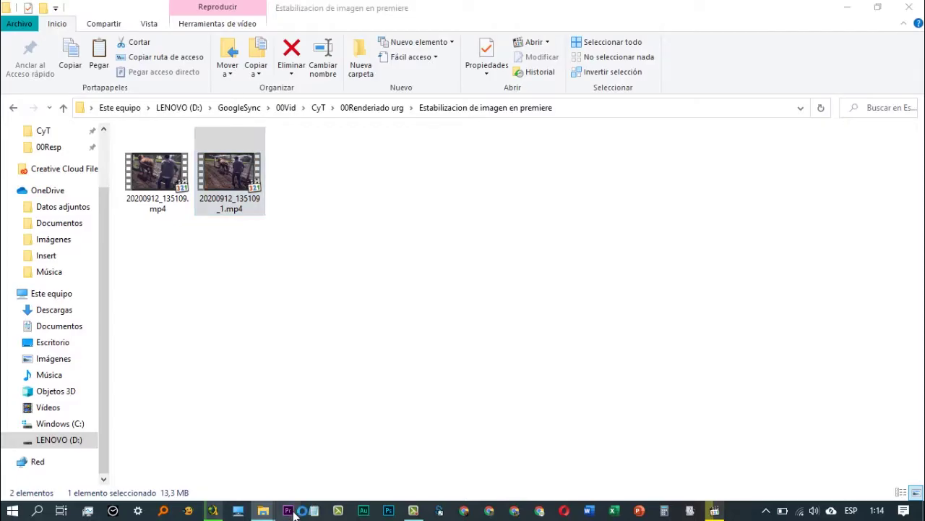
Step: Create a new Premiere project, overwriting the existing one
{"action": "left_click", "coordinate": [289, 510]}
{"action": "left_click", "coordinate": [301, 191]}
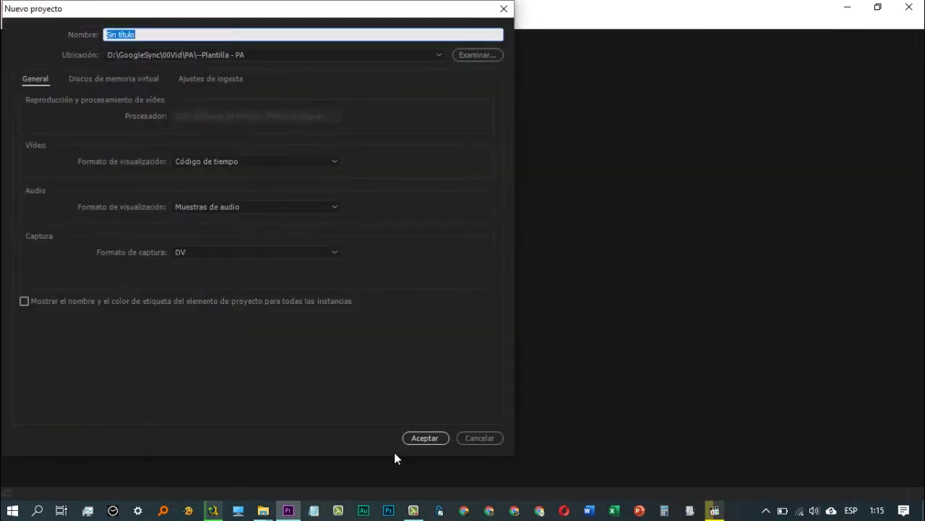
{"action": "left_click", "coordinate": [427, 439]}
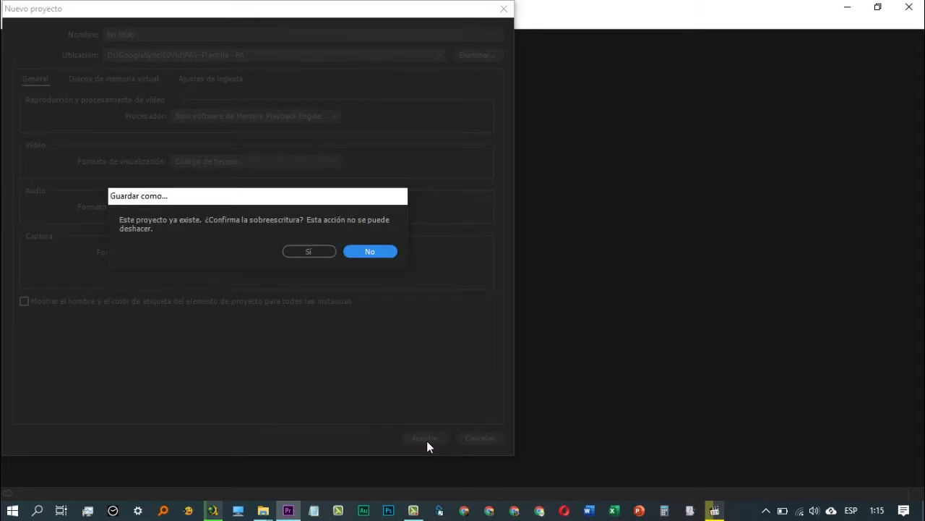
{"action": "left_click", "coordinate": [325, 251]}
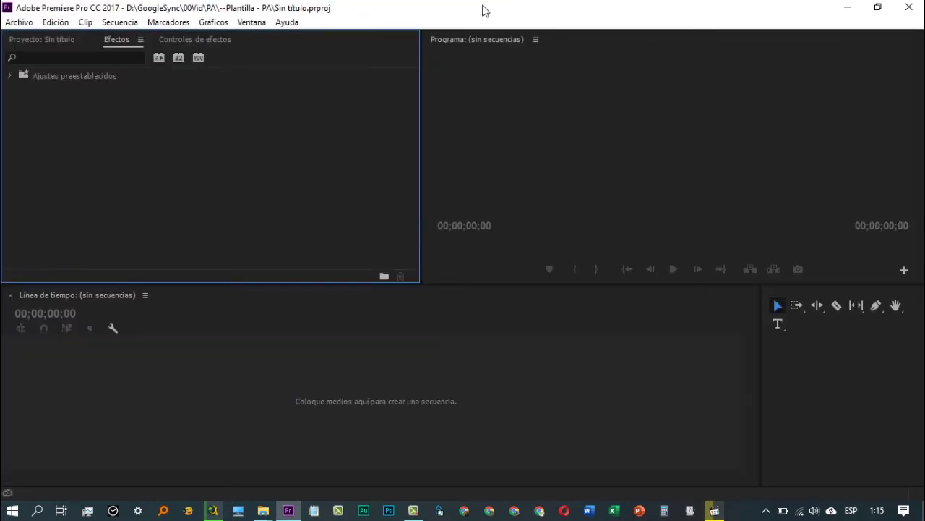
Step: Import 20200912_135109_1.mp4 into the Project panel and build a sequence from it
{"action": "double_click", "coordinate": [485, 11]}
{"action": "left_click_drag", "start_coordinate": [229, 171], "coordinate": [490, 174]}
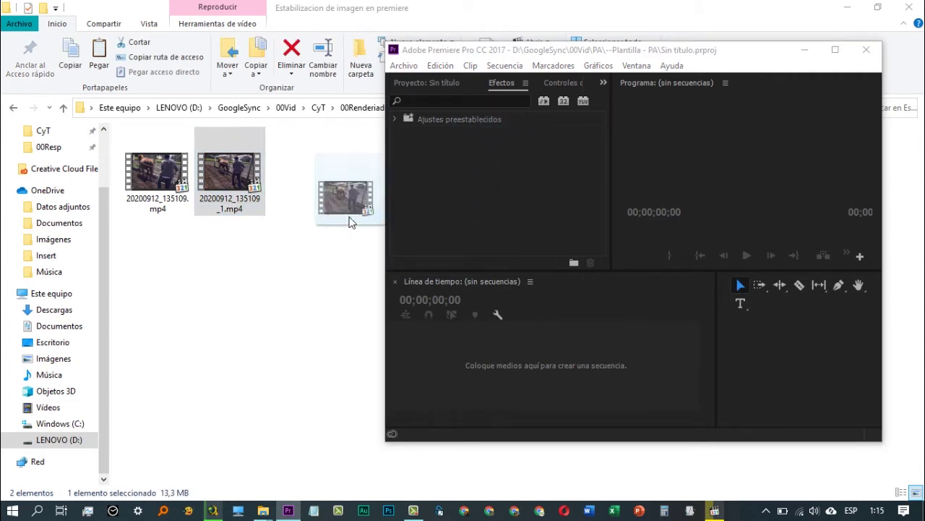
{"action": "left_click", "coordinate": [418, 85]}
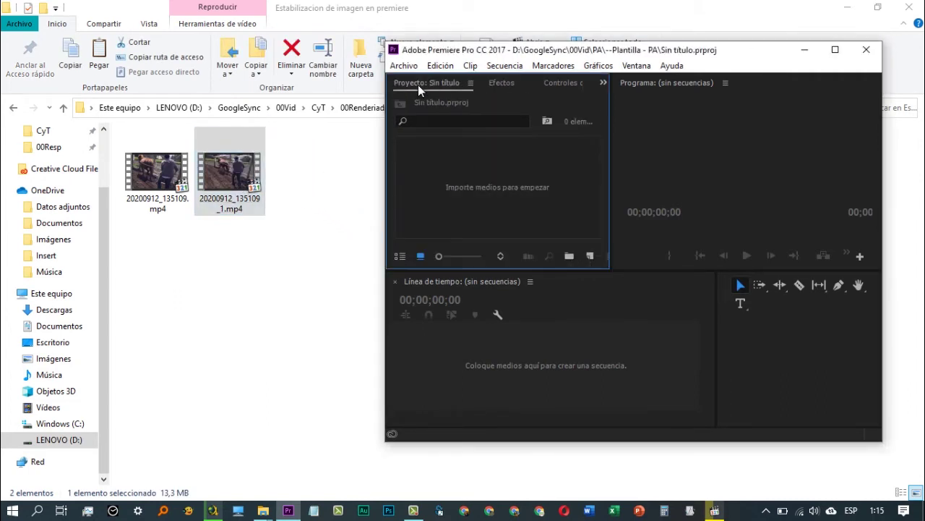
{"action": "left_click", "coordinate": [247, 174]}
{"action": "left_click_drag", "start_coordinate": [246, 174], "coordinate": [482, 192]}
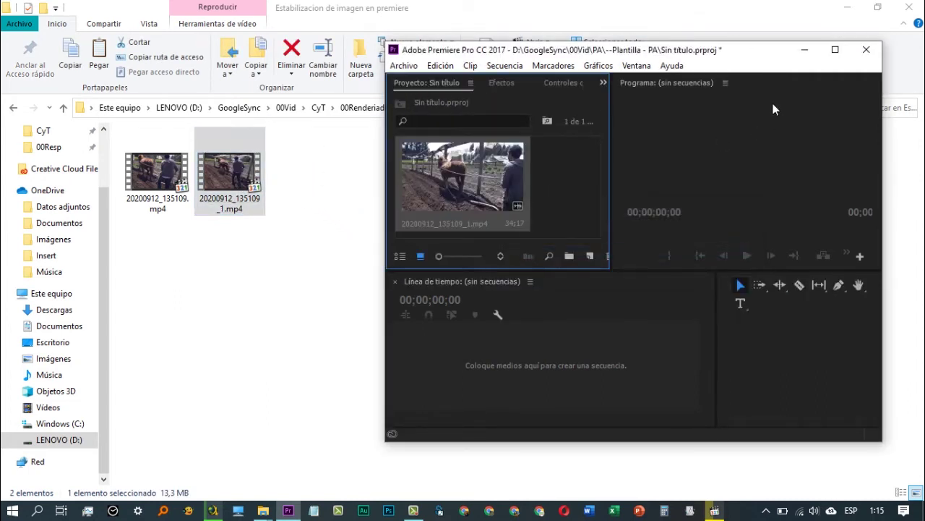
{"action": "left_click", "coordinate": [835, 50]}
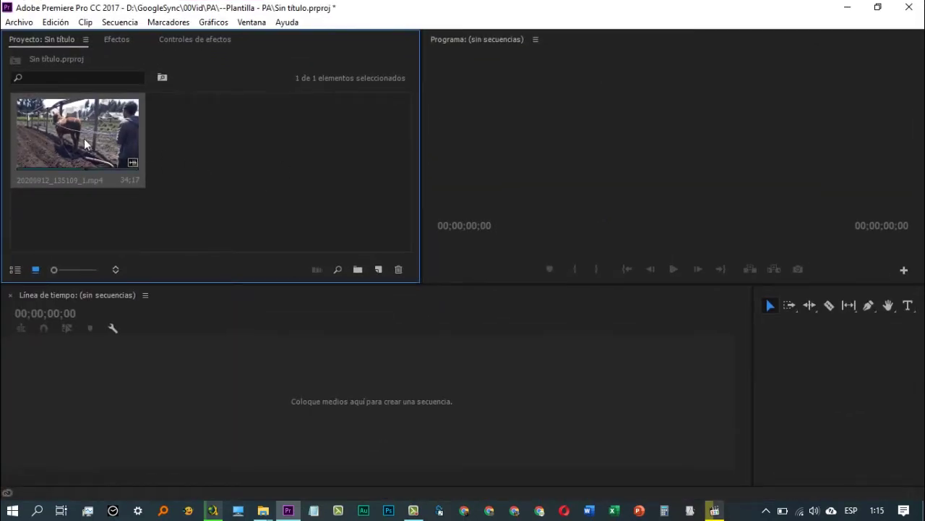
{"action": "mouse_move", "coordinate": [84, 138]}
{"action": "left_mouse_down"}
{"action": "mouse_move", "coordinate": [107, 419]}
{"action": "mouse_move", "coordinate": [112, 396]}
{"action": "left_mouse_up"}
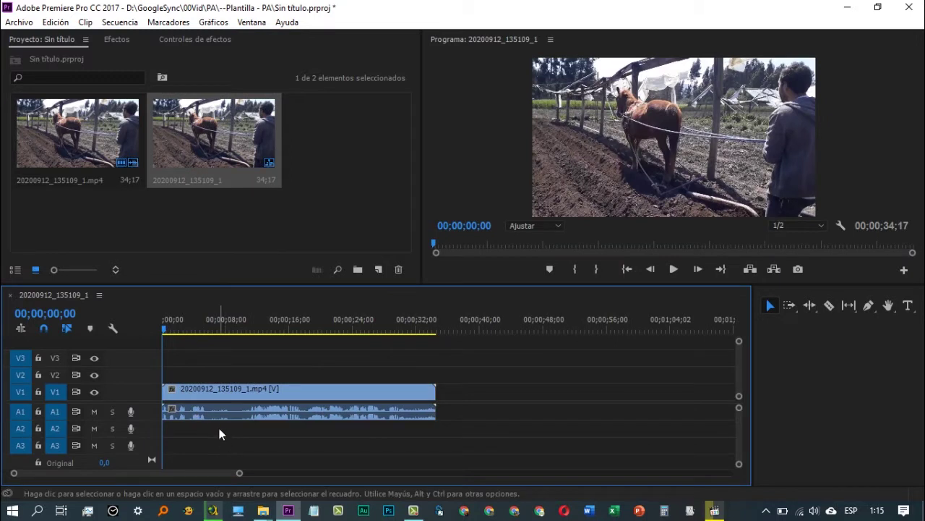
Step: Find Estabilizador de deformación by searching 'estabiliz', apply it to the V1 clip, and scrub
{"action": "left_click", "coordinate": [122, 41]}
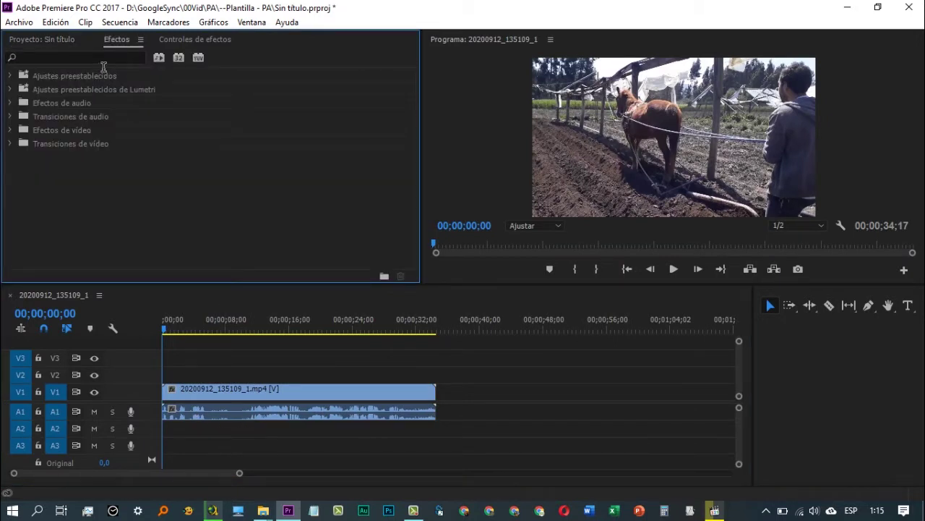
{"action": "left_click", "coordinate": [103, 65]}
{"action": "type", "text": "esta"}
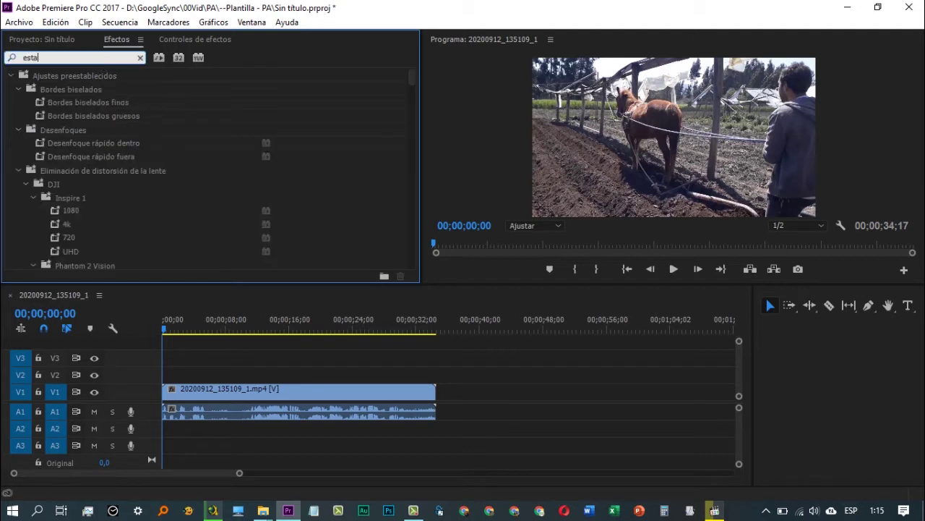
{"action": "type", "text": "biliz"}
{"action": "left_click_drag", "start_coordinate": [118, 157], "coordinate": [225, 398]}
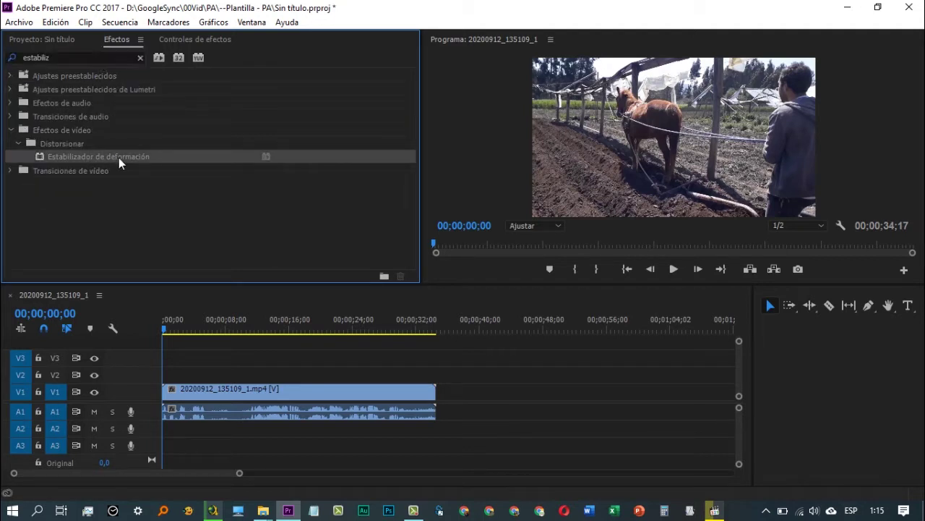
{"action": "left_click", "coordinate": [279, 326]}
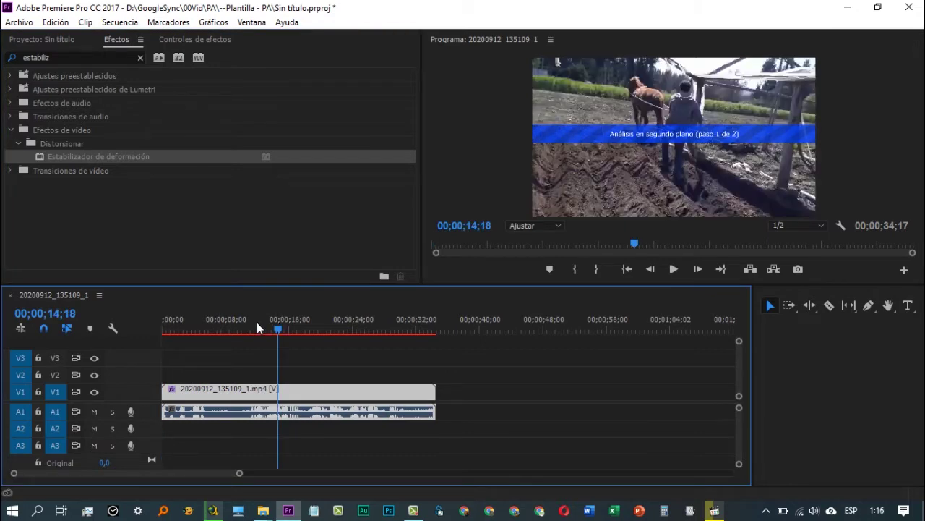
{"action": "left_click", "coordinate": [251, 325]}
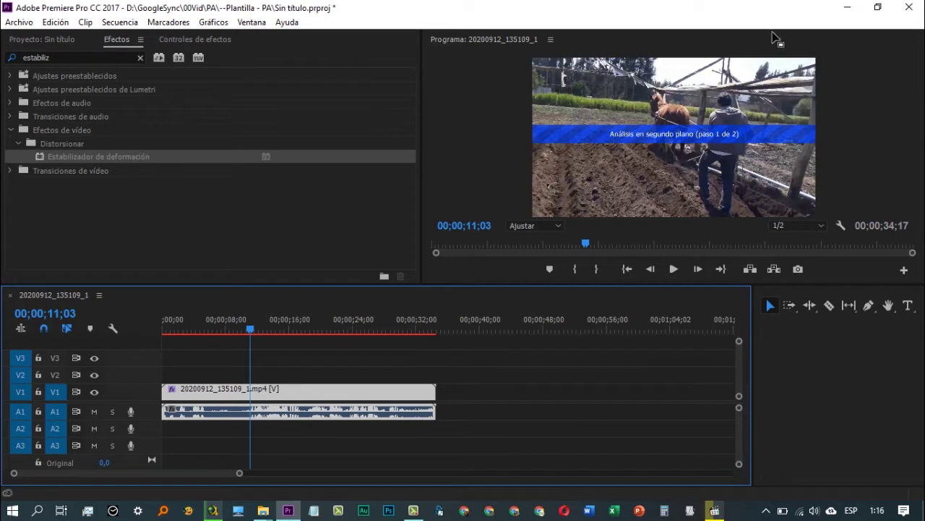
Step: Minimize Premiere and play the next video, 20200912_135109.mp4, in Windows Media Player
{"action": "left_click", "coordinate": [847, 7]}
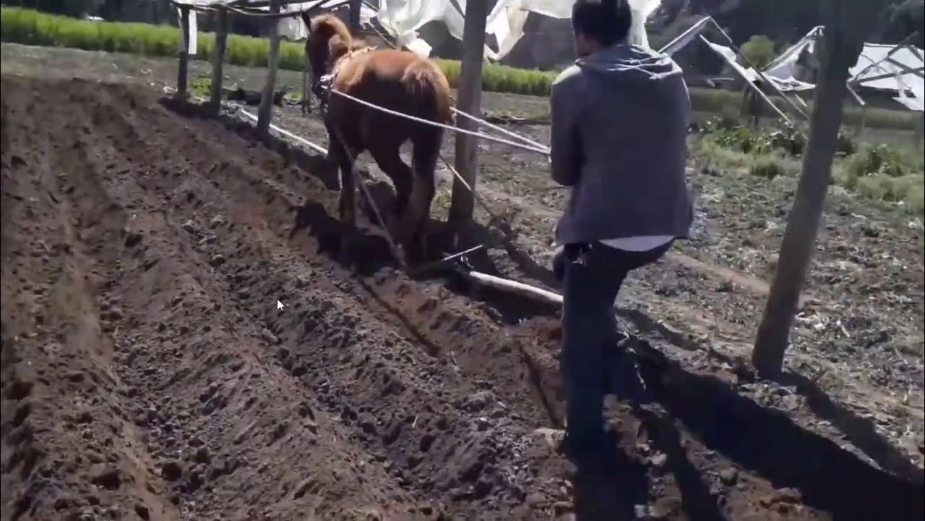
{"action": "mouse_move", "coordinate": [117, 499]}
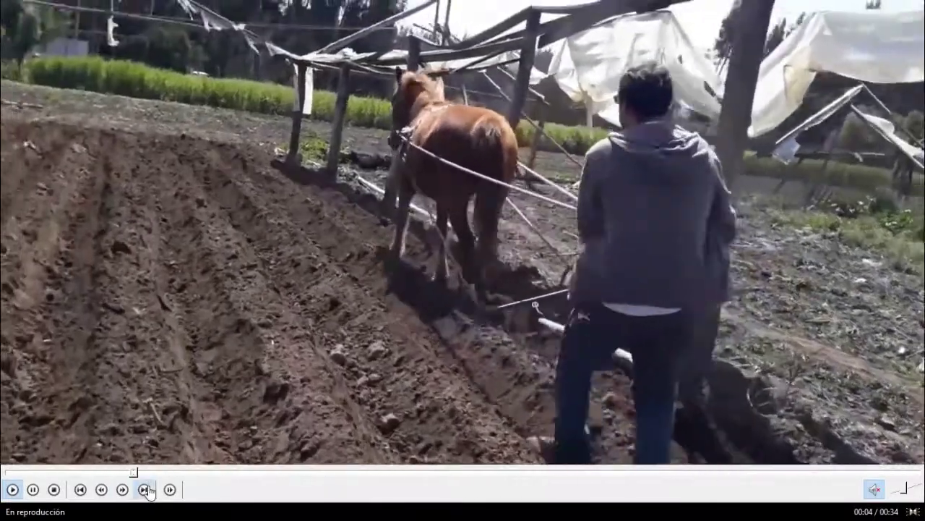
{"action": "left_click", "coordinate": [145, 490]}
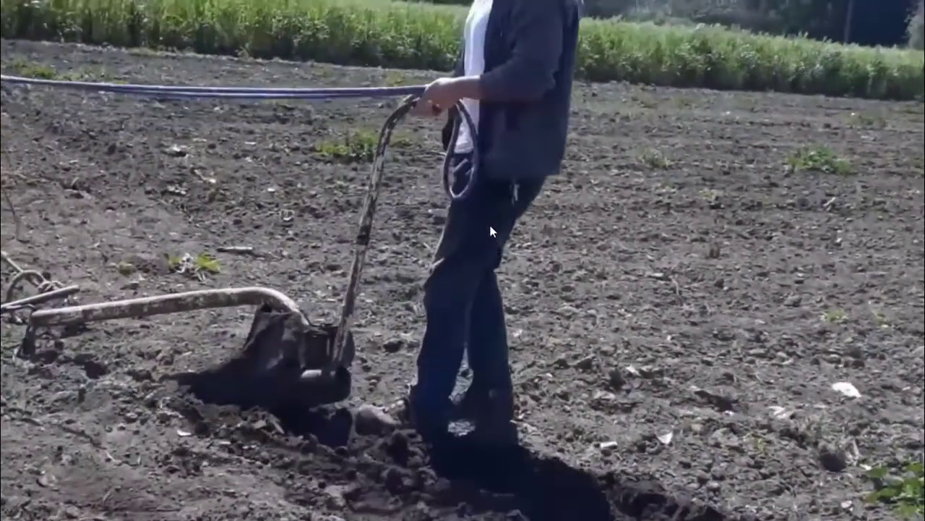
Step: Exit full screen, pause the ploughing clip and close the player
{"action": "double_click", "coordinate": [491, 231]}
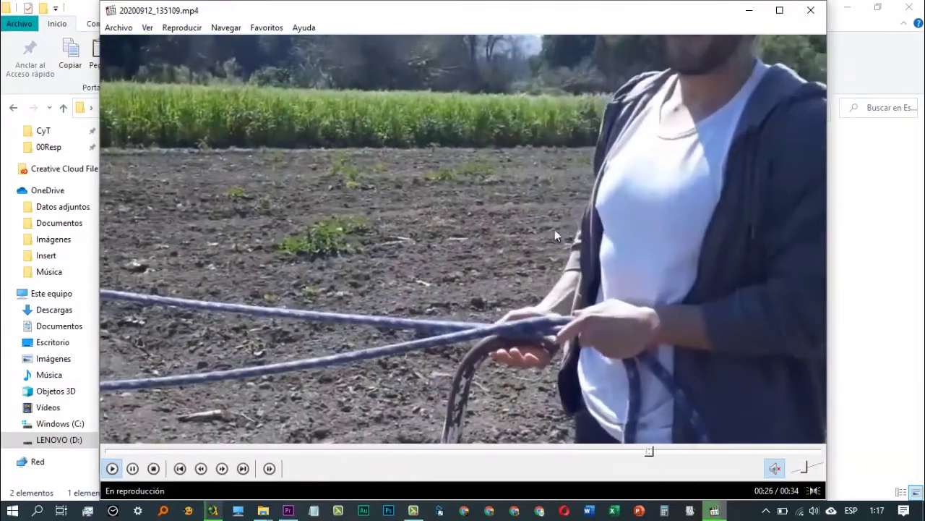
{"action": "left_click", "coordinate": [545, 242]}
{"action": "left_click", "coordinate": [811, 10]}
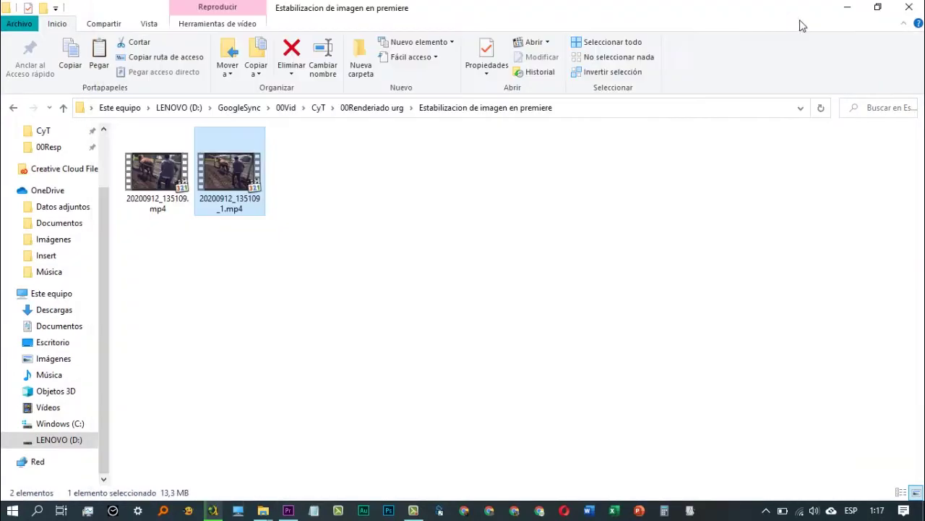
Step: Return to Premiere and show the Controles de efectos tab to monitor the stabilizer analysis
{"action": "left_click", "coordinate": [289, 512]}
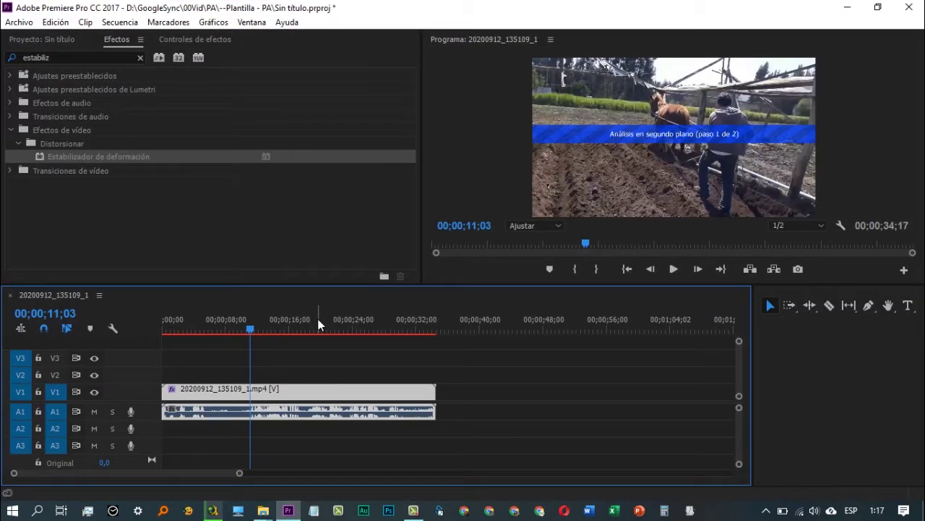
{"action": "left_click", "coordinate": [118, 39]}
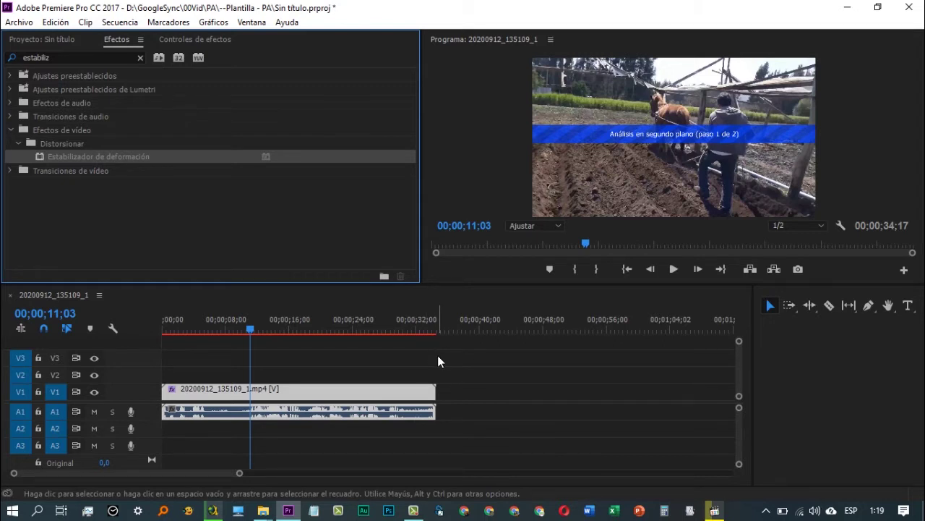
{"action": "left_click", "coordinate": [179, 40]}
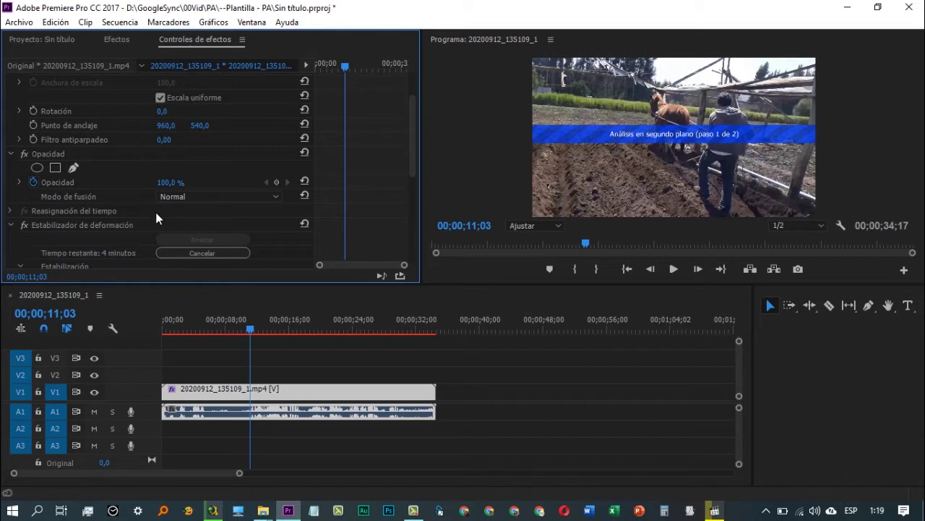
{"action": "scroll", "coordinate": [156, 218], "scroll_direction": "down", "scroll_amount": 3}
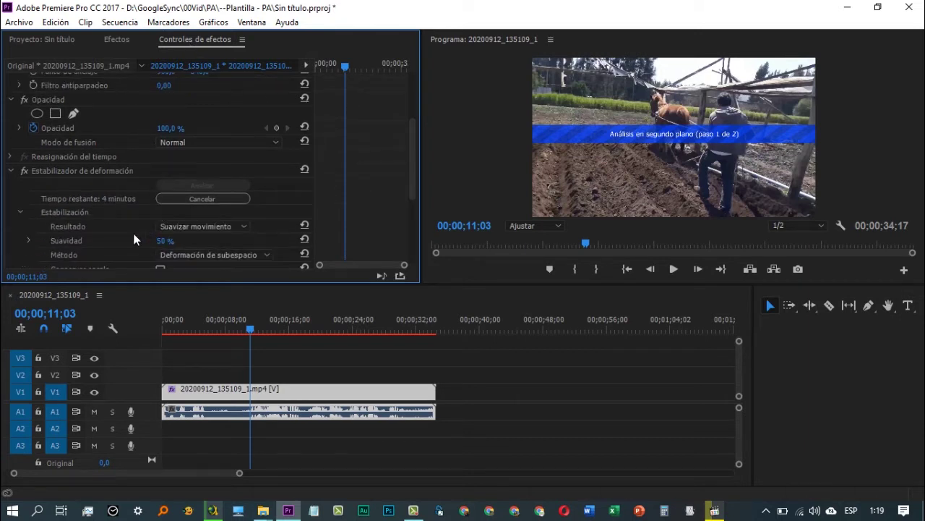
{"action": "scroll", "coordinate": [133, 233], "scroll_direction": "down", "scroll_amount": 2}
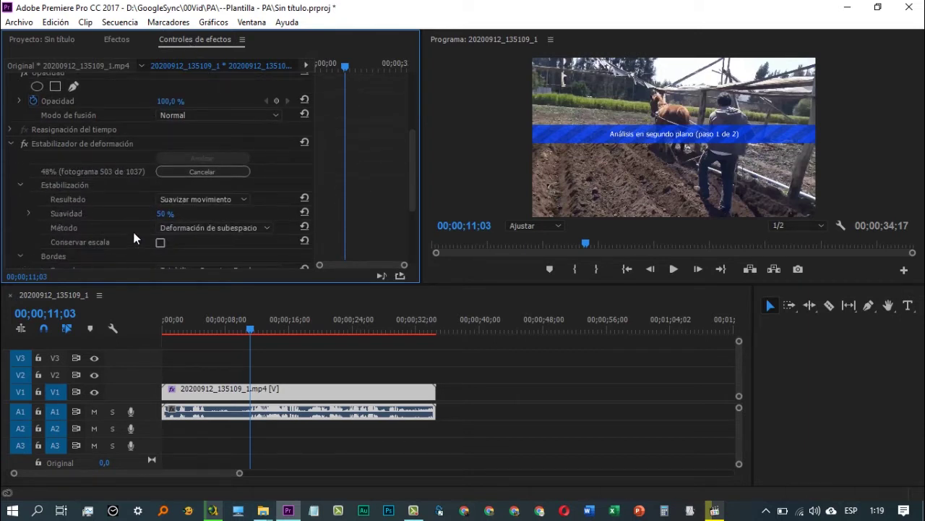
{"action": "left_click", "coordinate": [73, 148]}
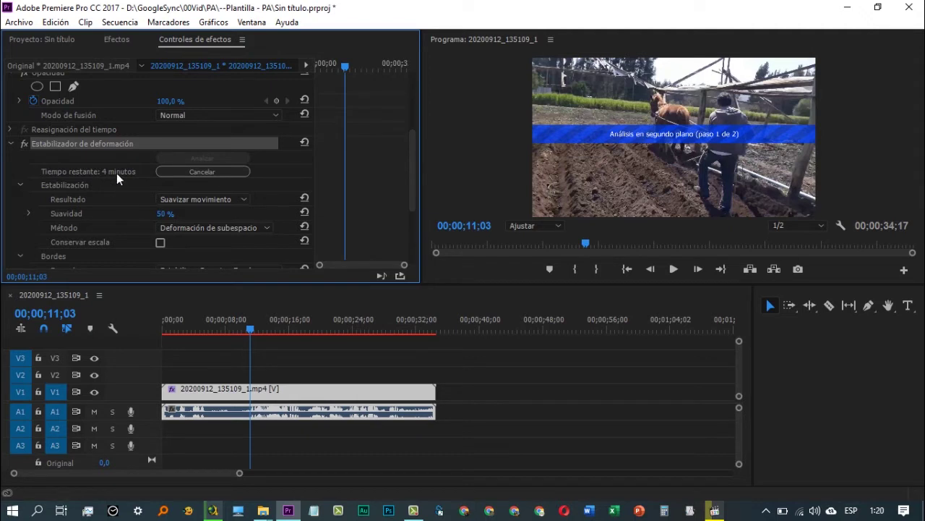
{"action": "scroll", "coordinate": [116, 174], "scroll_direction": "down", "scroll_amount": 1}
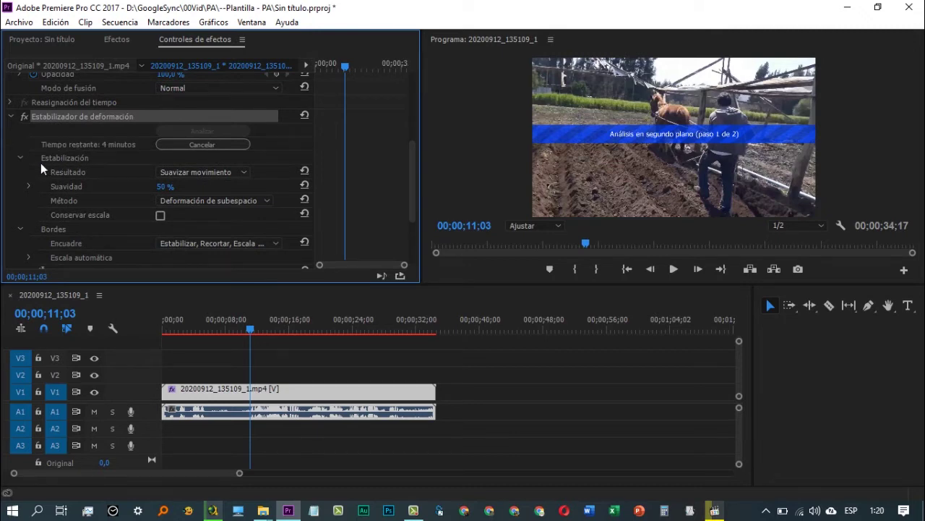
{"action": "left_click", "coordinate": [201, 173]}
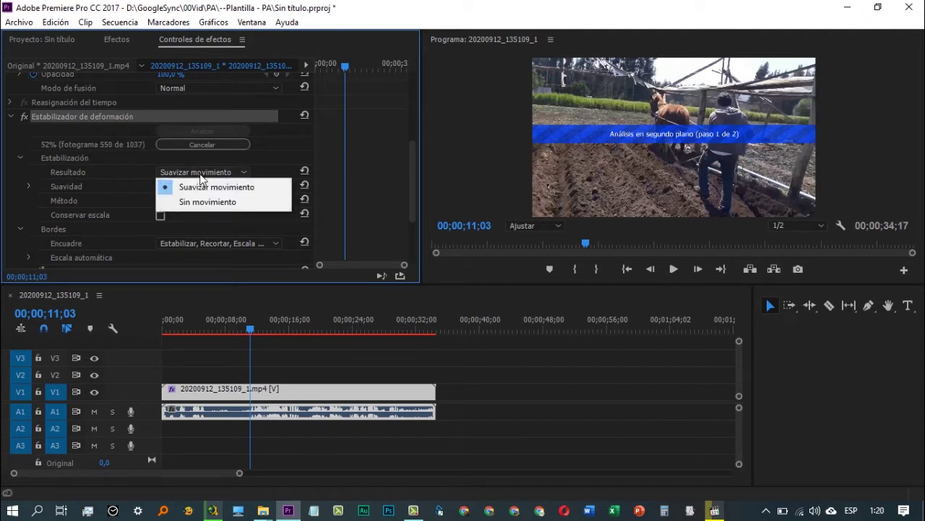
{"action": "left_click", "coordinate": [201, 173]}
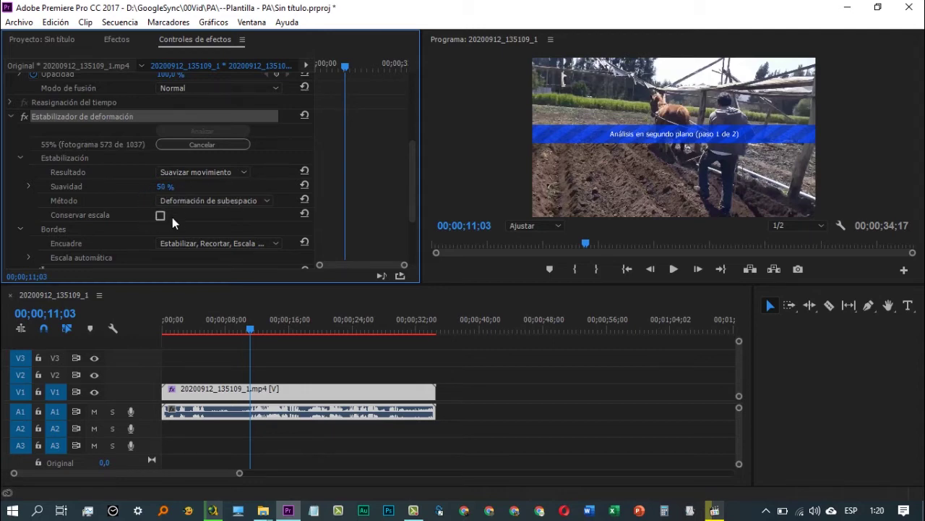
{"action": "scroll", "coordinate": [176, 211], "scroll_direction": "down", "scroll_amount": 1}
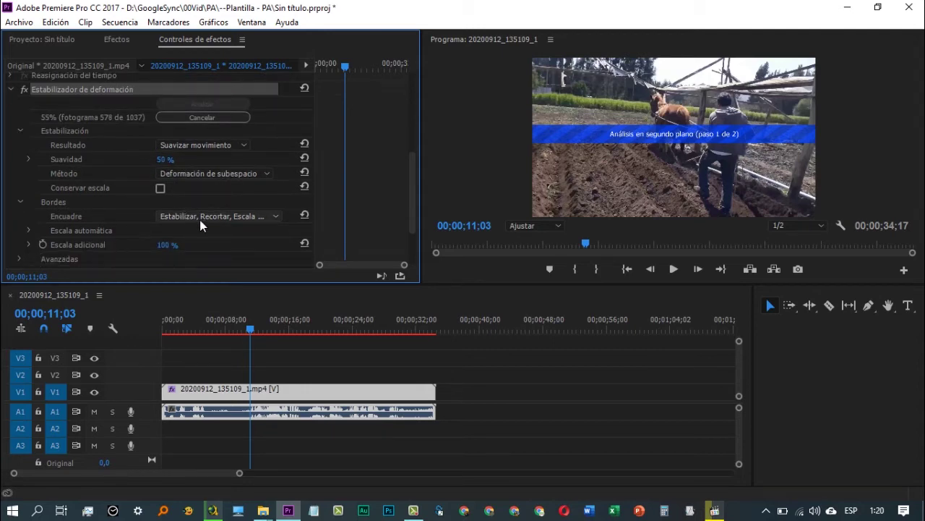
{"action": "scroll", "coordinate": [214, 219], "scroll_direction": "down", "scroll_amount": 1}
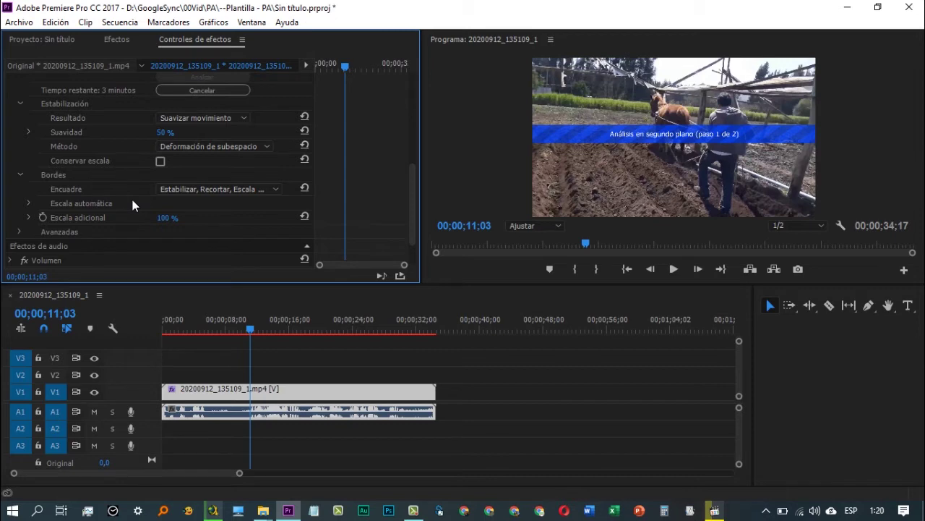
Step: Expand Avanzadas under Estabilizador de deformación and review its options while switching Método to Posición
{"action": "left_click", "coordinate": [20, 234]}
{"action": "scroll", "coordinate": [22, 235], "scroll_direction": "down", "scroll_amount": 2}
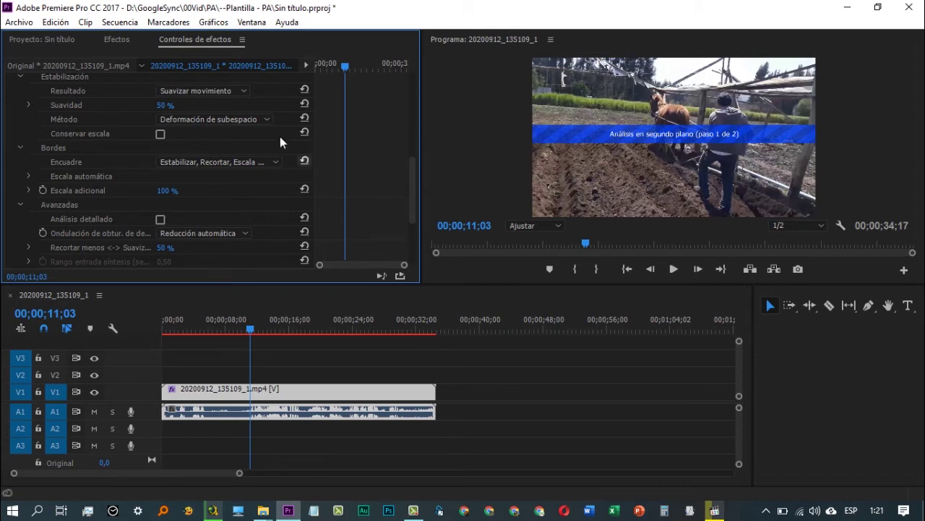
{"action": "scroll", "coordinate": [243, 167], "scroll_direction": "up", "scroll_amount": 2}
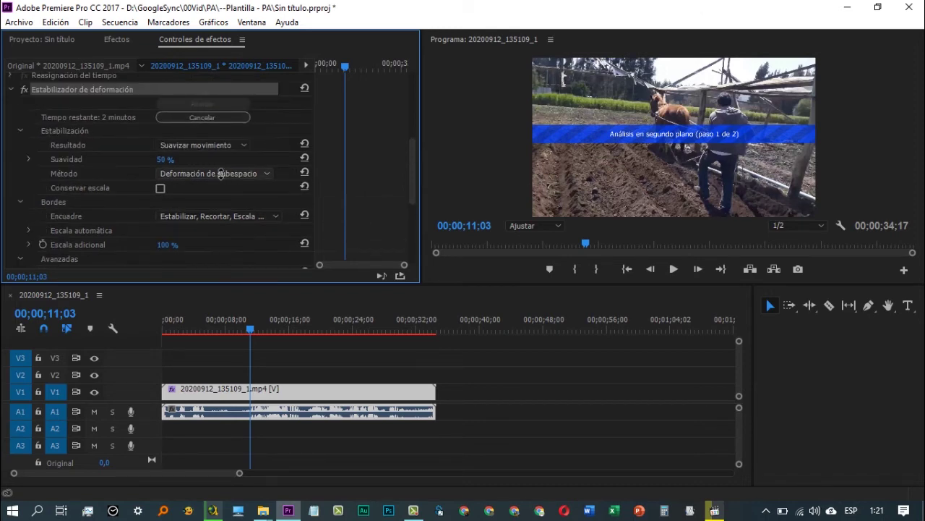
Step: Collapse the stabilizer settings, select Movimiento and scrub Escala to 103,0
{"action": "left_click", "coordinate": [11, 90]}
{"action": "scroll", "coordinate": [136, 144], "scroll_direction": "up", "scroll_amount": 3}
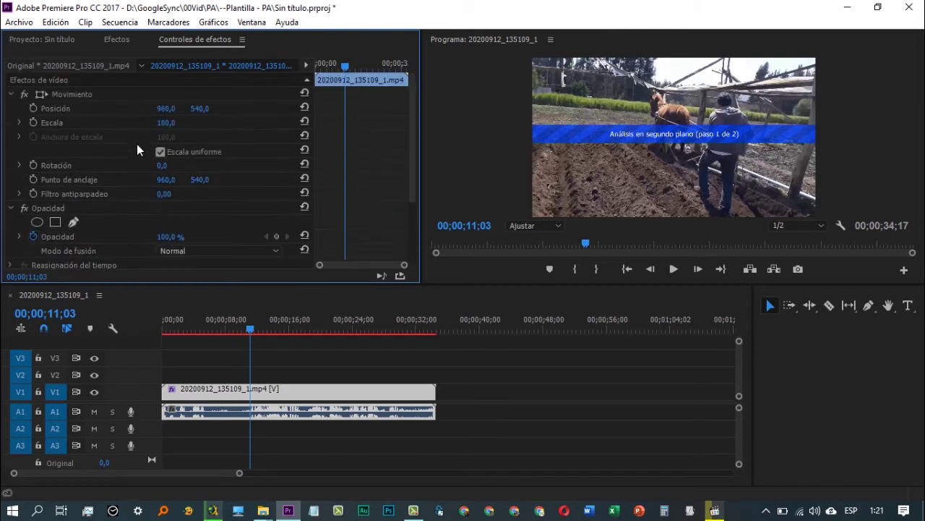
{"action": "left_click", "coordinate": [69, 97]}
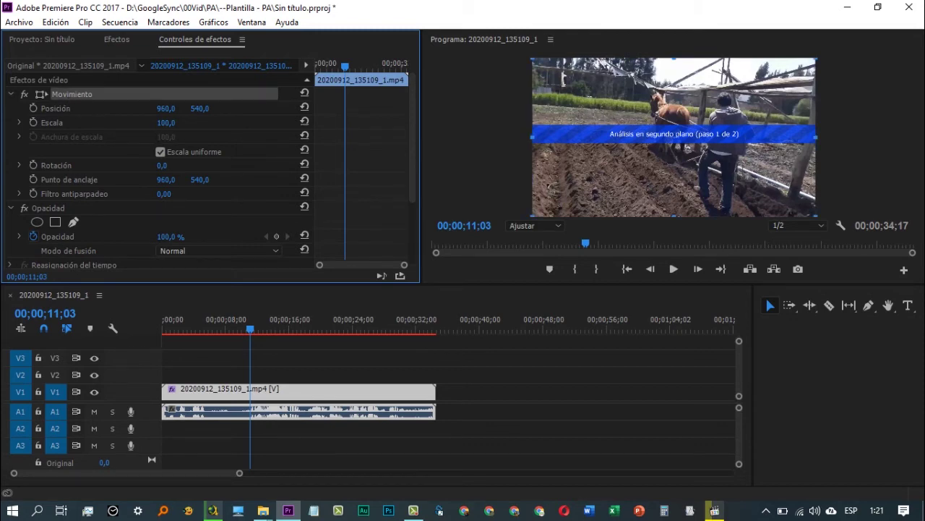
{"action": "mouse_move", "coordinate": [166, 123]}
{"action": "left_mouse_down"}
{"action": "mouse_move", "coordinate": [199, 122]}
{"action": "mouse_move", "coordinate": [158, 122]}
{"action": "left_mouse_up"}
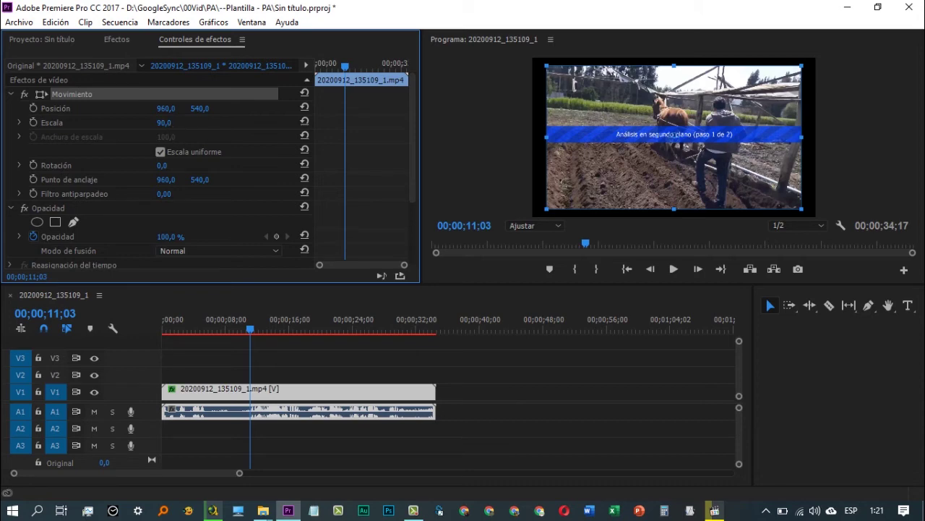
{"action": "left_click_drag", "start_coordinate": [165, 122], "coordinate": [174, 122]}
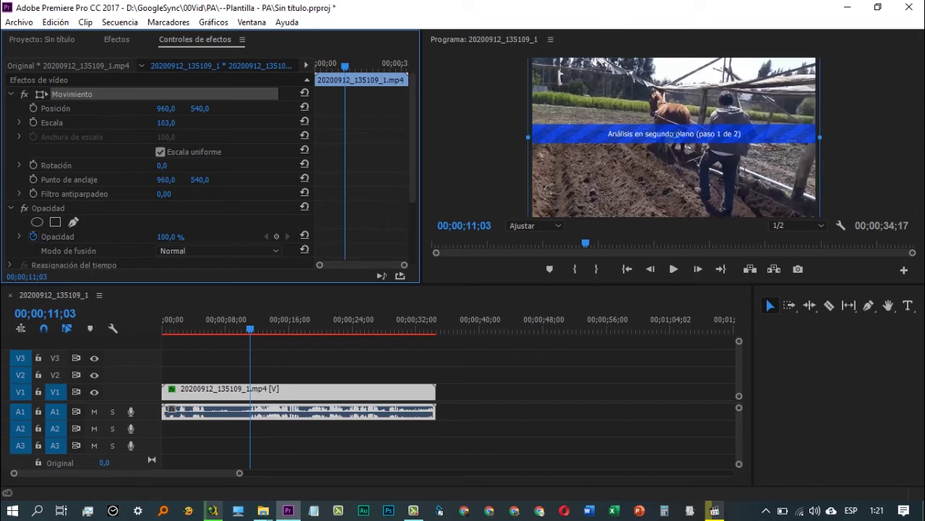